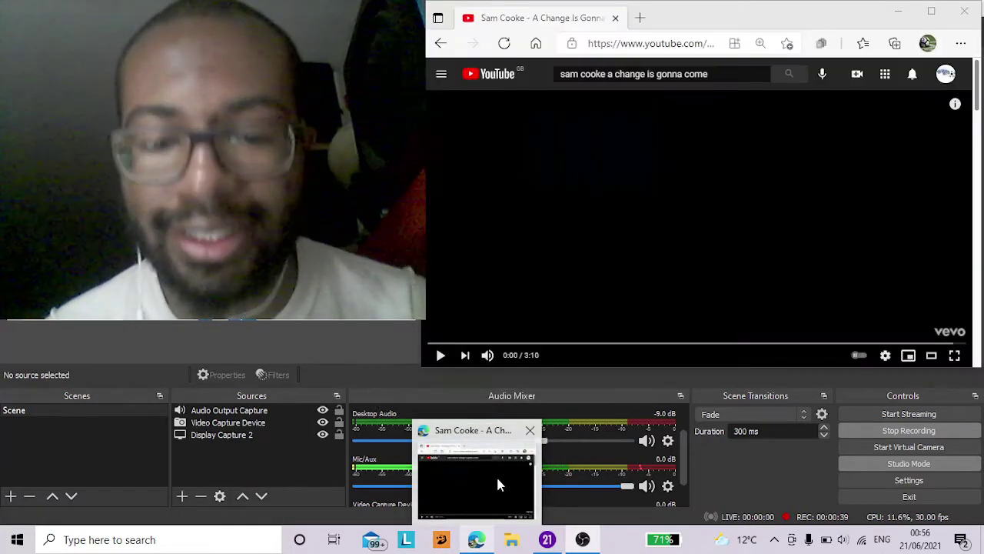
# - Play the 'A Change Is Gonna Come' video in the browser, then pause it at the end
pyautogui.click(496, 475)
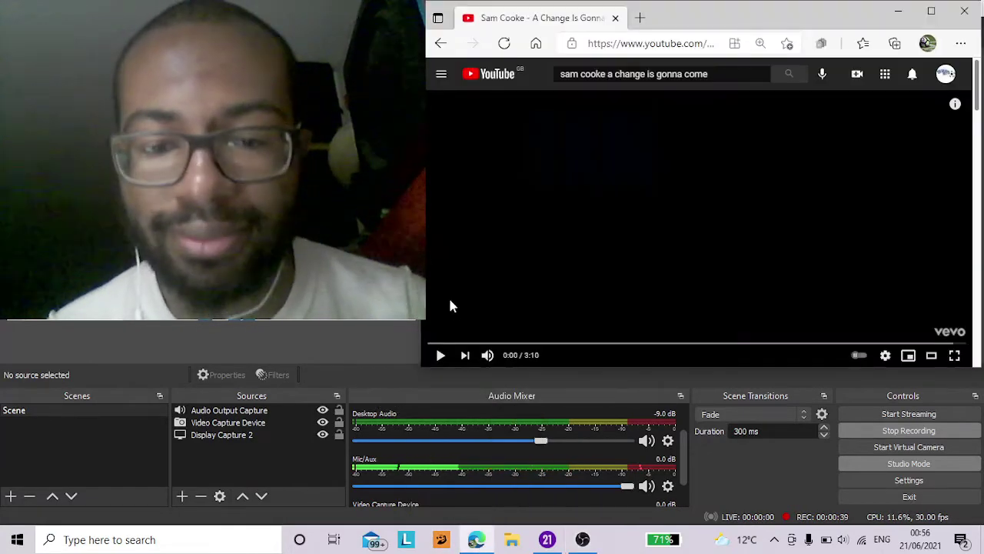
pyautogui.click(441, 355)
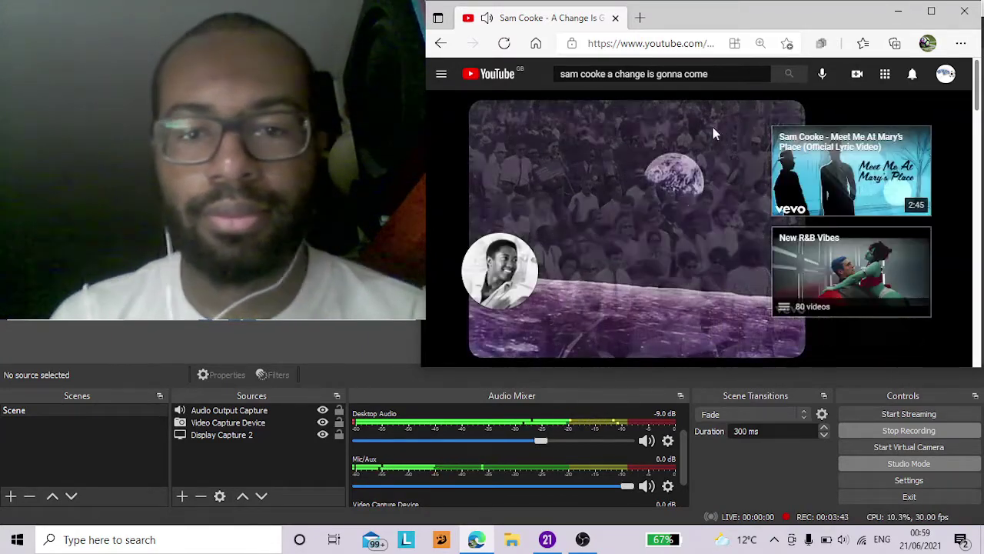
pyautogui.click(683, 191)
pyautogui.click(728, 421)
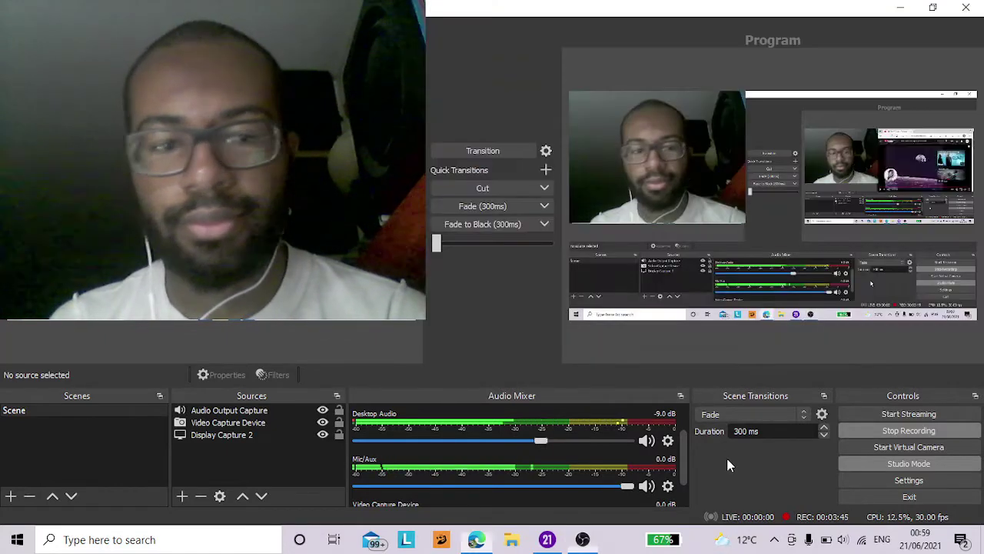